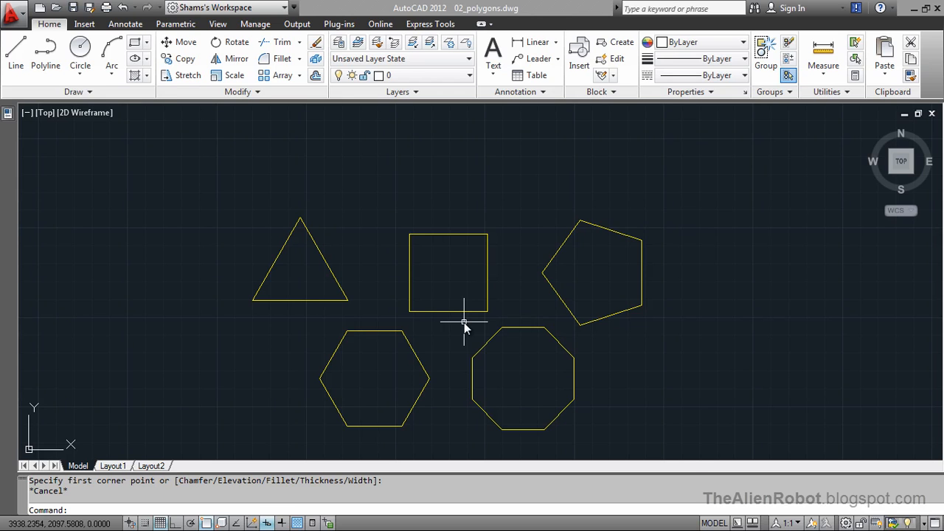
Examine the regular polygon examples with their enclosing circles and the comparison of inscribed and circumscribed octagons.
middle_click_drag(686, 315, 172, 288)
mouse_move(618, 333)
middle_mouse_down()
mouse_move(314, 339)
mouse_move(317, 322)
mouse_move(367, 331)
mouse_move(355, 330)
middle_mouse_up()
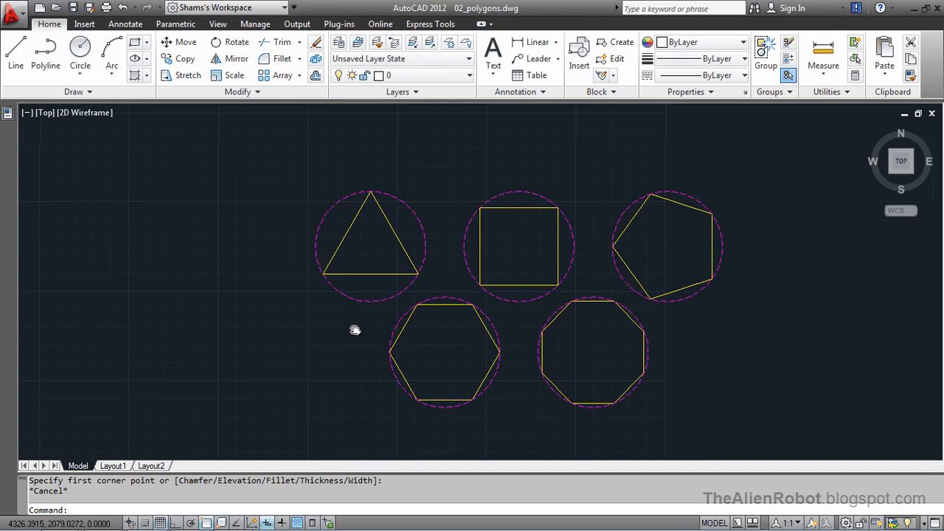
middle_click_drag(714, 339, 668, 345)
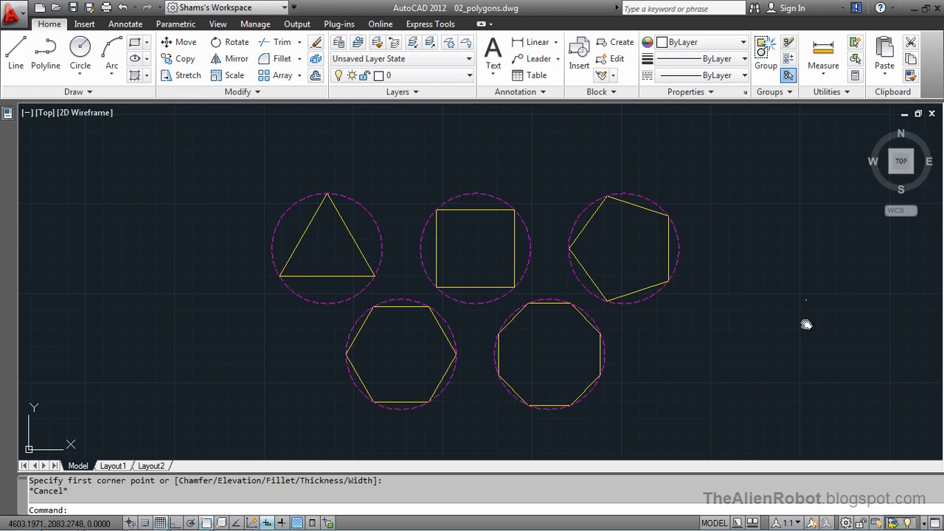
middle_click_drag(806, 325, 442, 326)
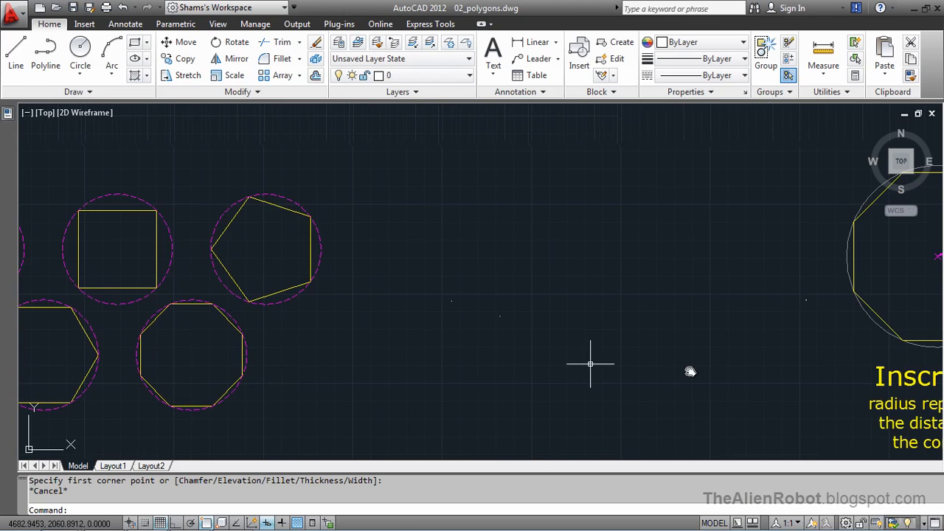
mouse_move(738, 364)
middle_mouse_down()
mouse_move(572, 362)
mouse_move(365, 332)
mouse_move(329, 337)
middle_mouse_up()
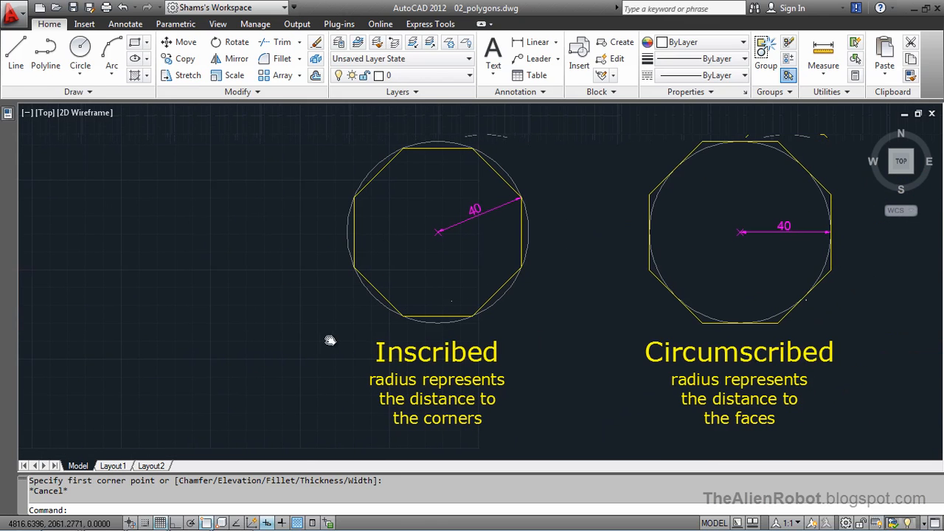
middle_click_drag(599, 393, 533, 382)
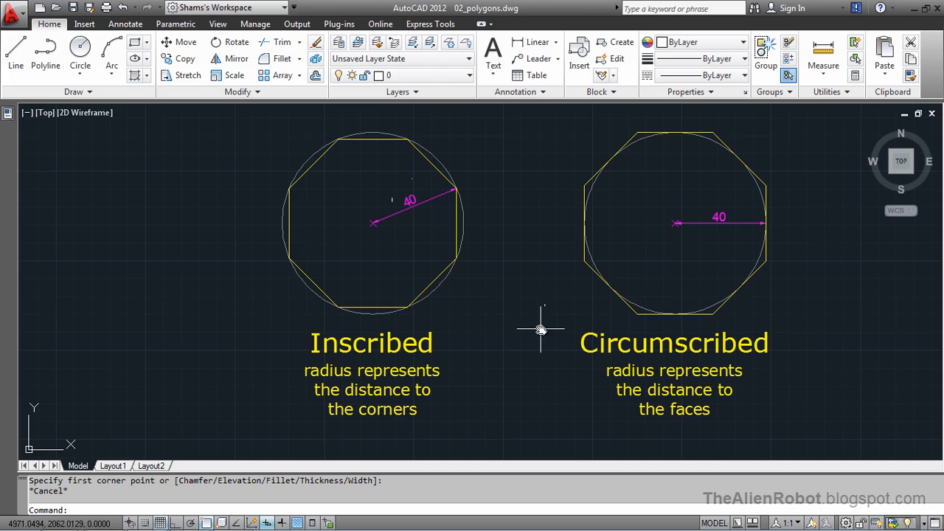
Examine the socket wrench drawing, its two dimensioned end views and the empty circles below them.
middle_click_drag(545, 333, 172, 321)
middle_click_drag(785, 310, 254, 336)
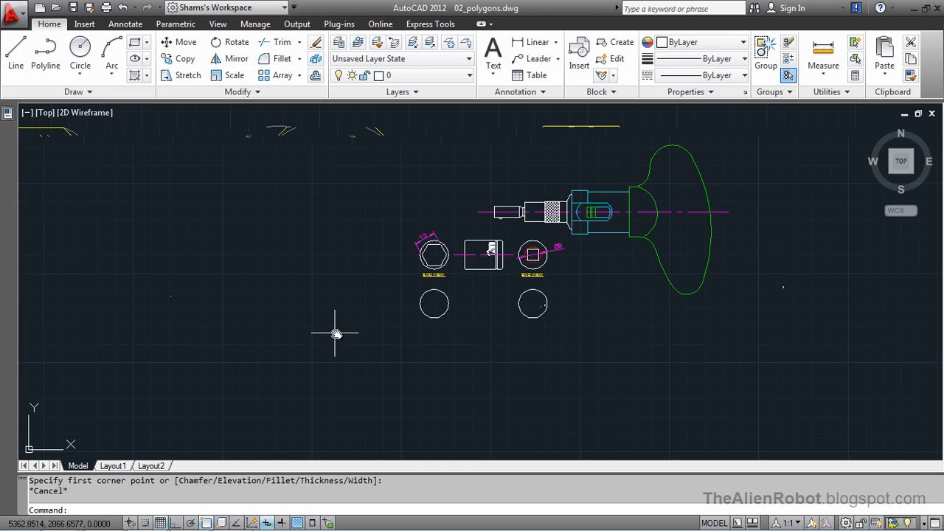
mouse_move(536, 348)
middle_mouse_down()
mouse_move(568, 358)
mouse_move(581, 379)
middle_mouse_up()
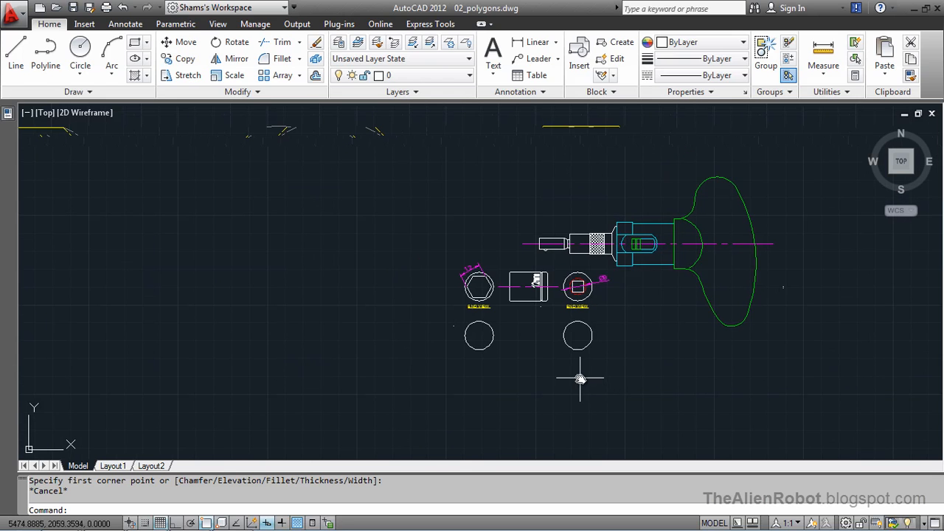
scroll(581, 379, "up", 2)
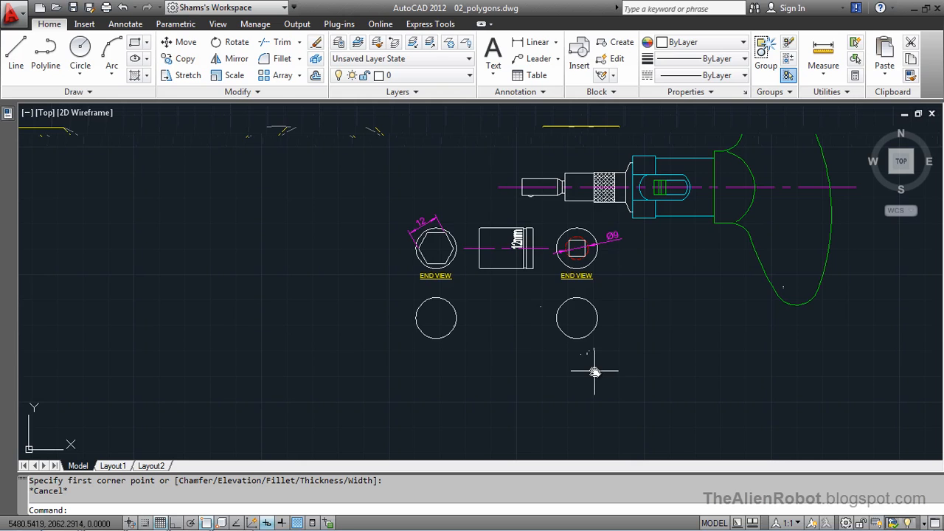
scroll(594, 371, "up", 2)
mouse_move(491, 321)
middle_mouse_down()
mouse_move(523, 364)
mouse_move(555, 381)
middle_mouse_up()
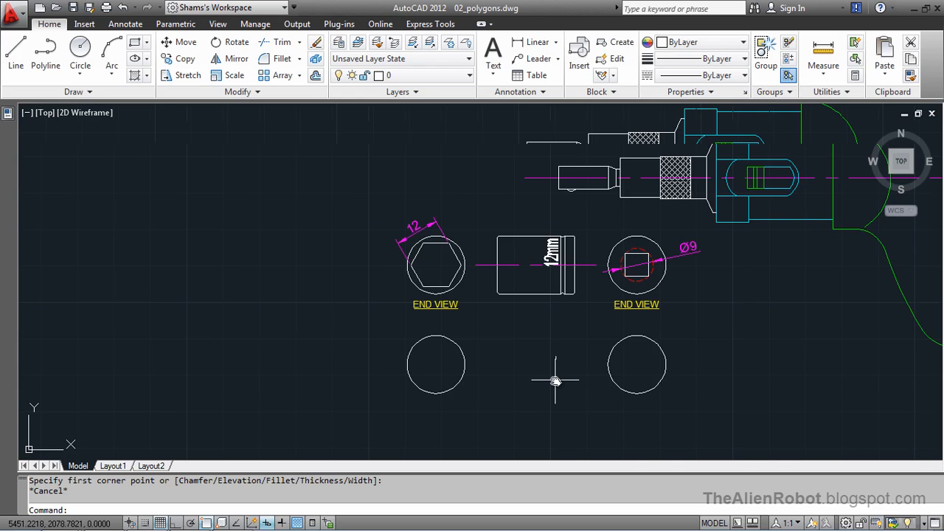
scroll(555, 380, "up", 2)
middle_click_drag(552, 379, 541, 361)
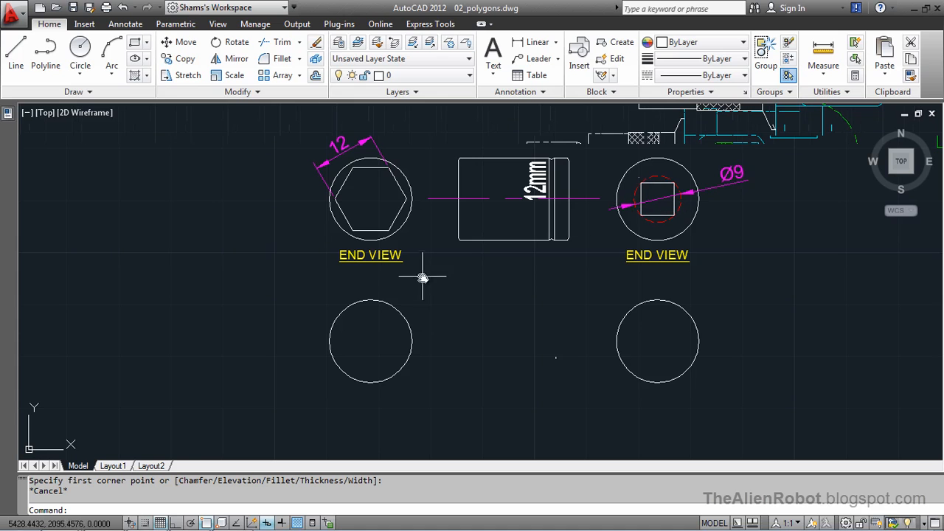
scroll(483, 293, "up", 2)
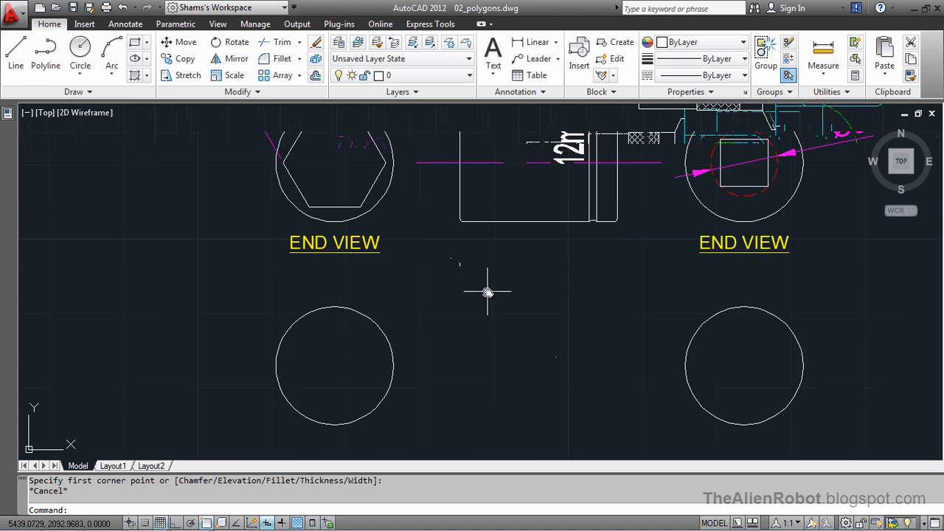
middle_click_drag(501, 263, 477, 293)
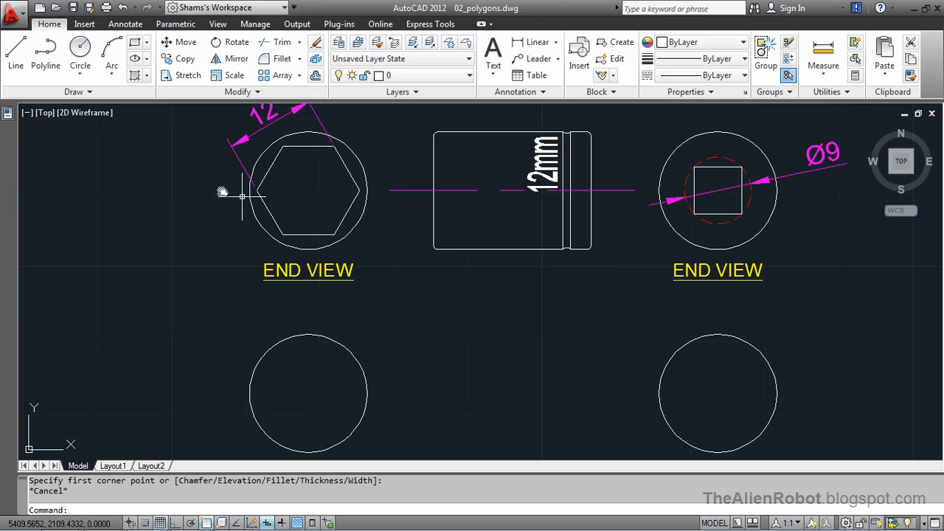
Draw a six-sided polygon centred in the empty circle below the hexagonal end view, circumscribed about a circle of radius 6.
left_click(146, 46)
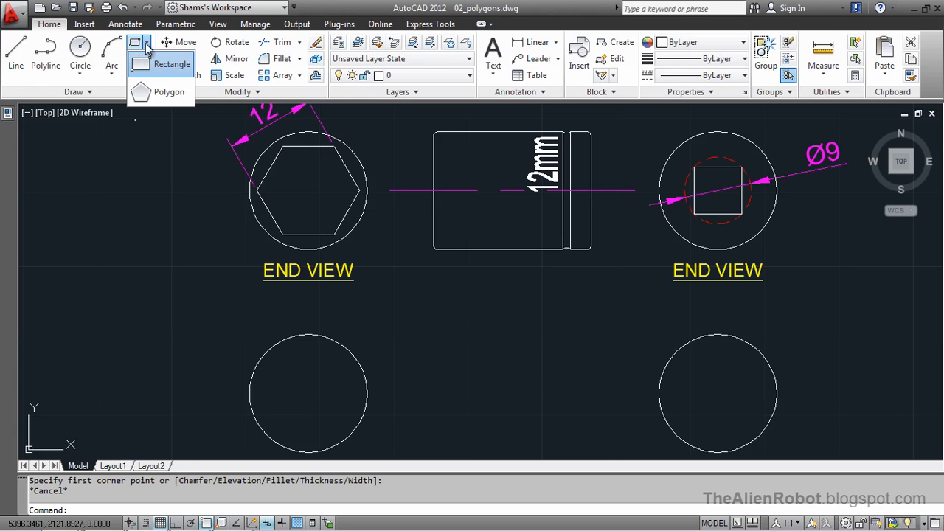
left_click(143, 94)
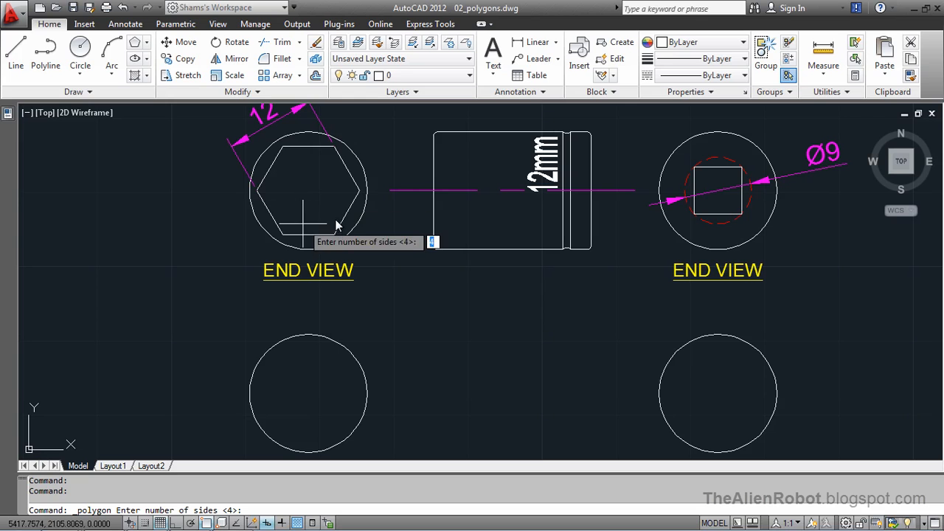
type("6")
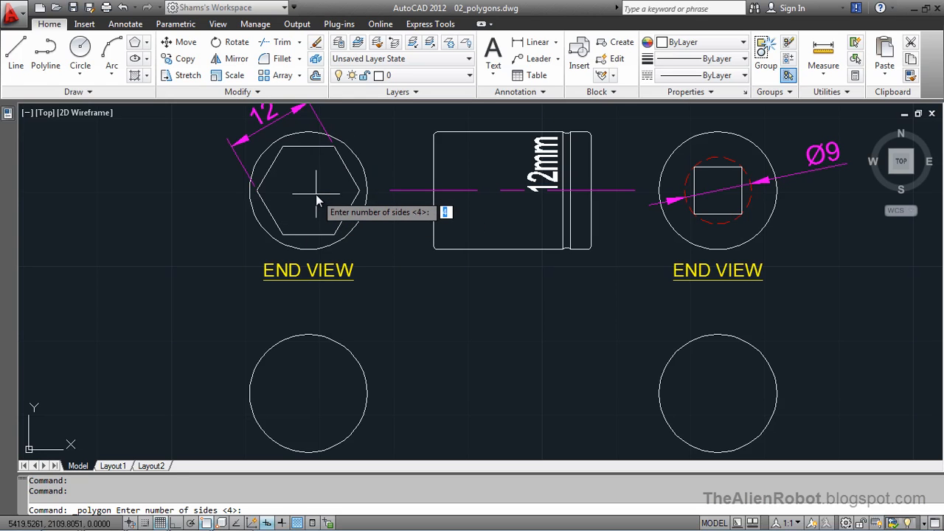
key("Return")
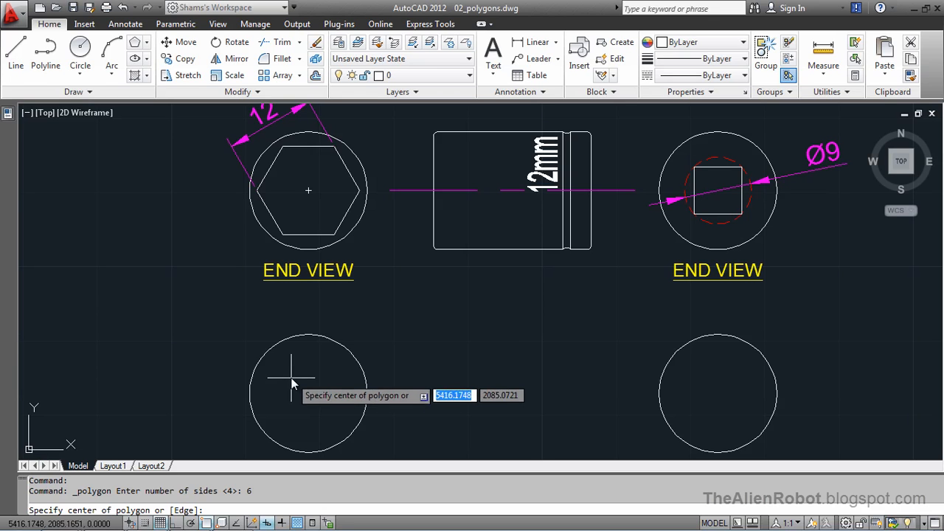
left_click(327, 343)
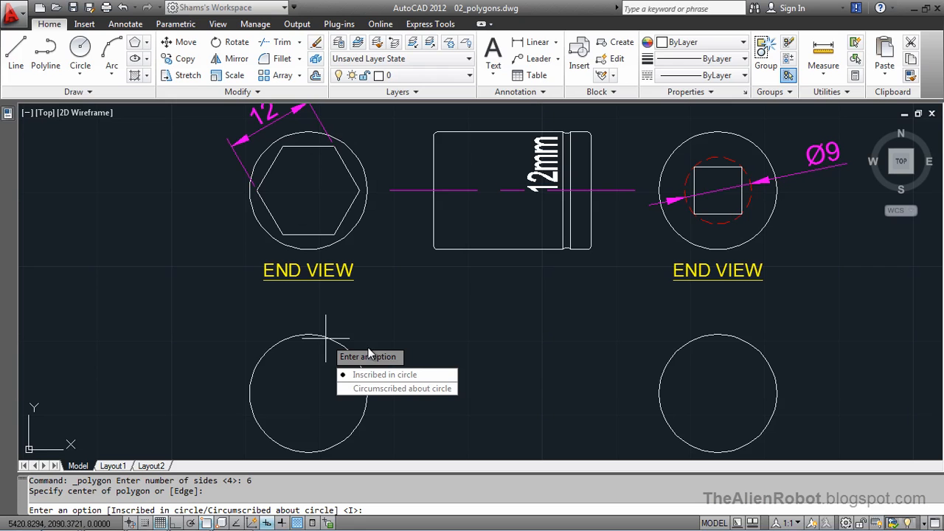
left_click(391, 389)
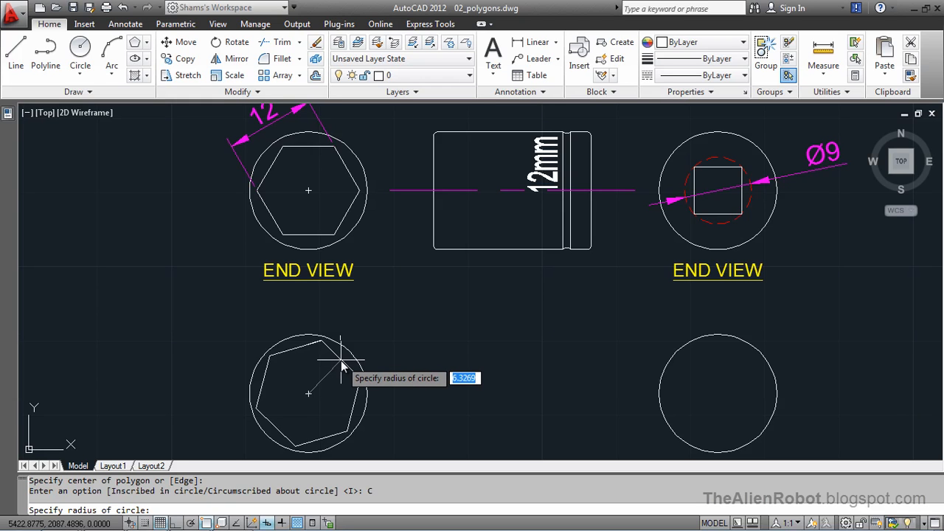
type("6")
key("Return")
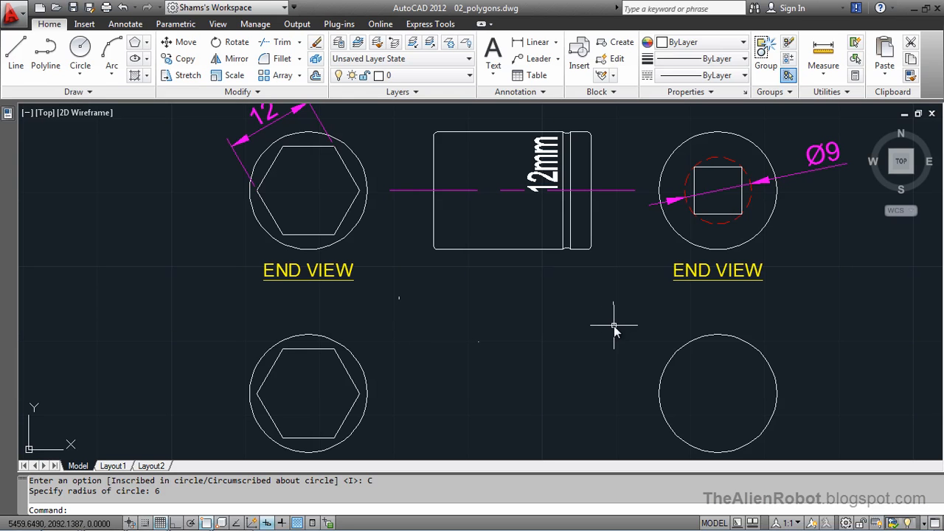
Draw a four-sided polygon centred in the empty circle below the square end view, inscribed in a circle of radius 4.5.
middle_click_drag(614, 325, 457, 320)
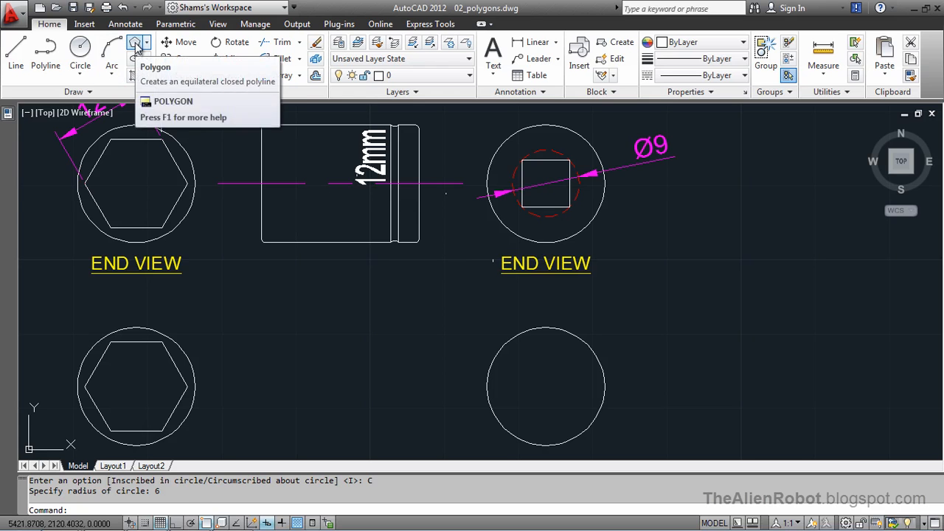
left_click(135, 42)
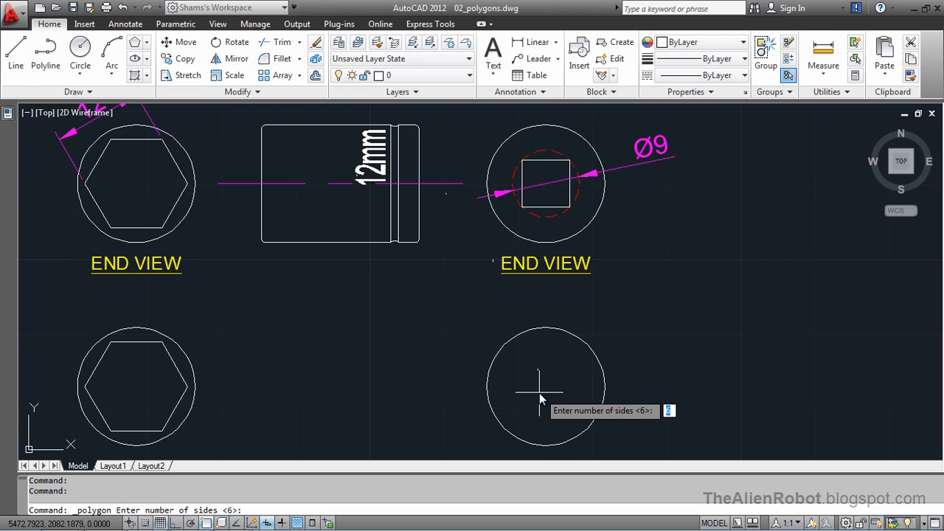
type("4")
key("Return")
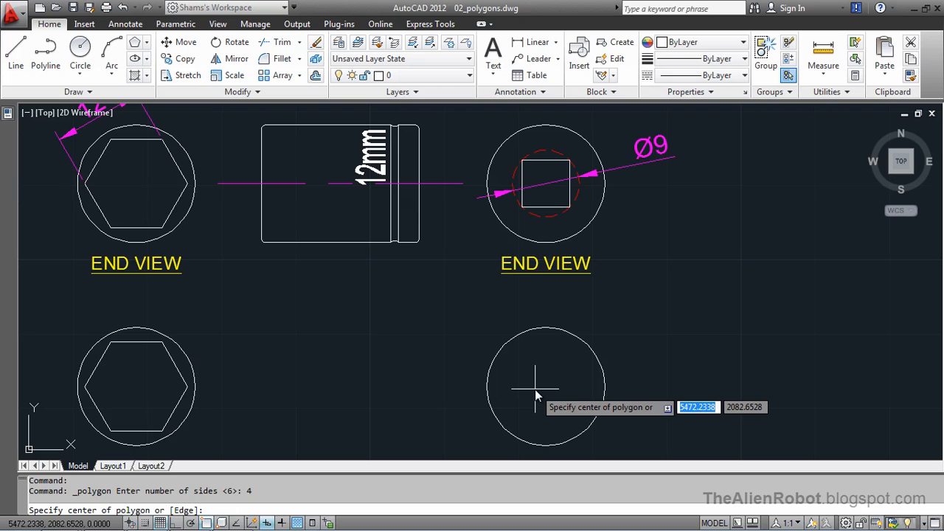
left_click(574, 346)
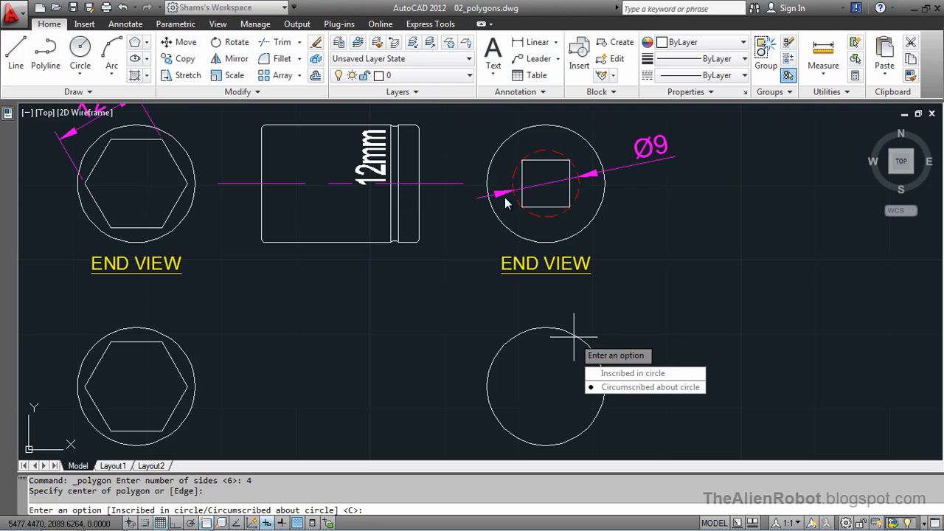
left_click(621, 378)
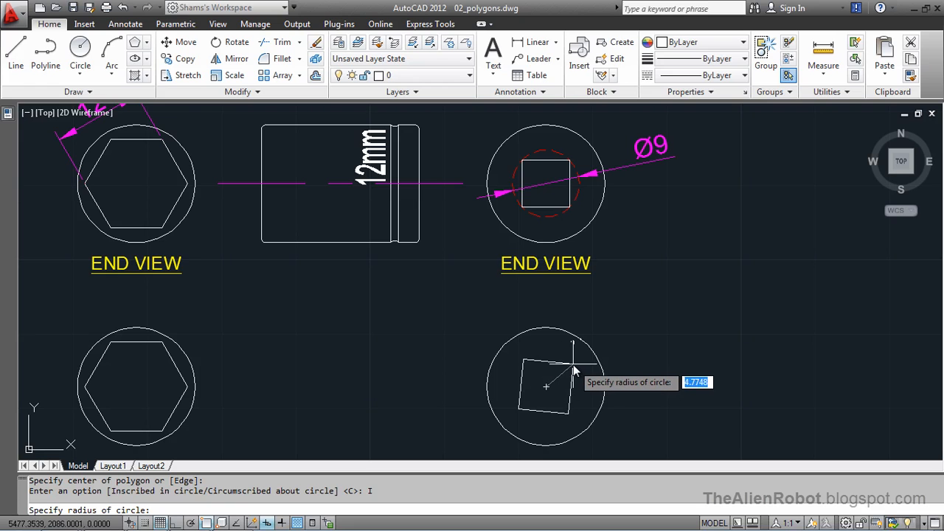
type("4.5")
key("Return")
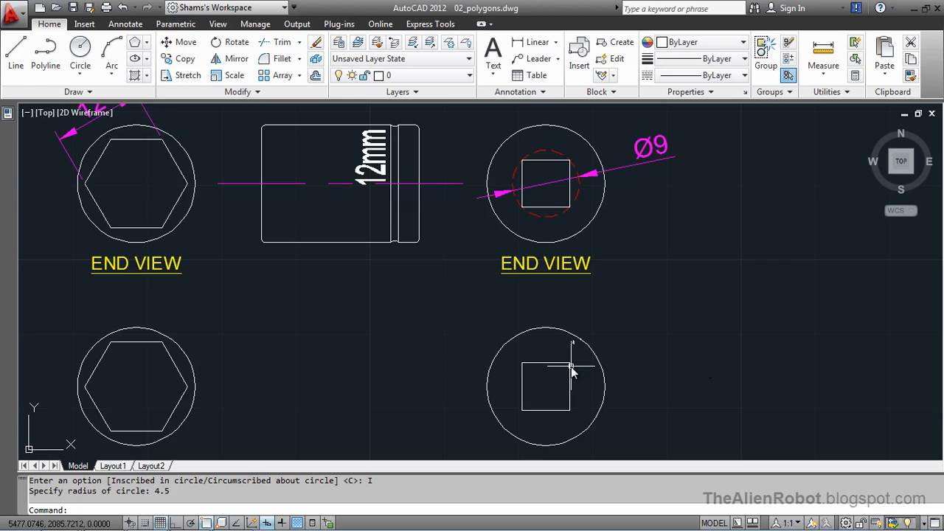